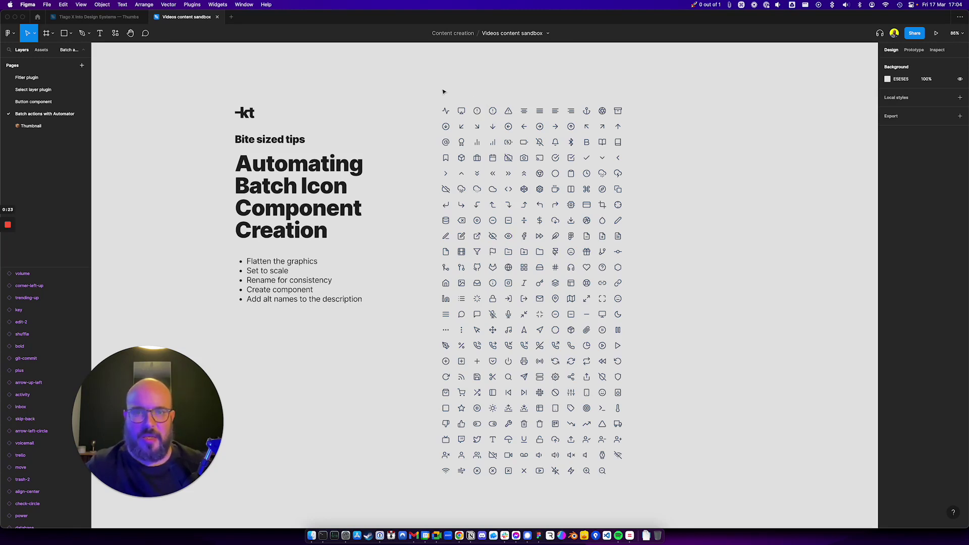
Drag a marquee over the Feather grid to select all its 24×24 icon frames.
{"action": "left_click_drag", "start_coordinate": [437, 107], "coordinate": [686, 495]}
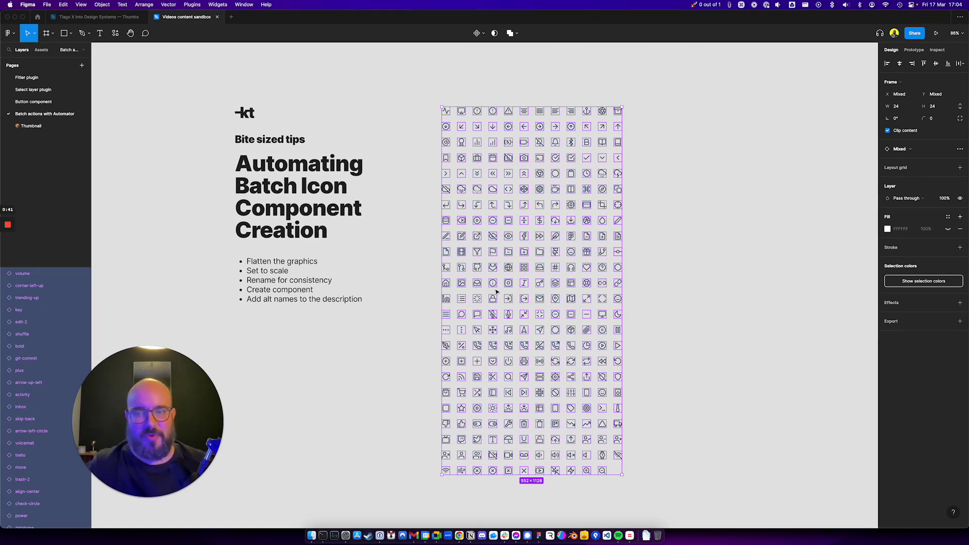
Clear the selection and run the Automator plugin from the plugin browser's Recents.
{"action": "left_click", "coordinate": [402, 141]}
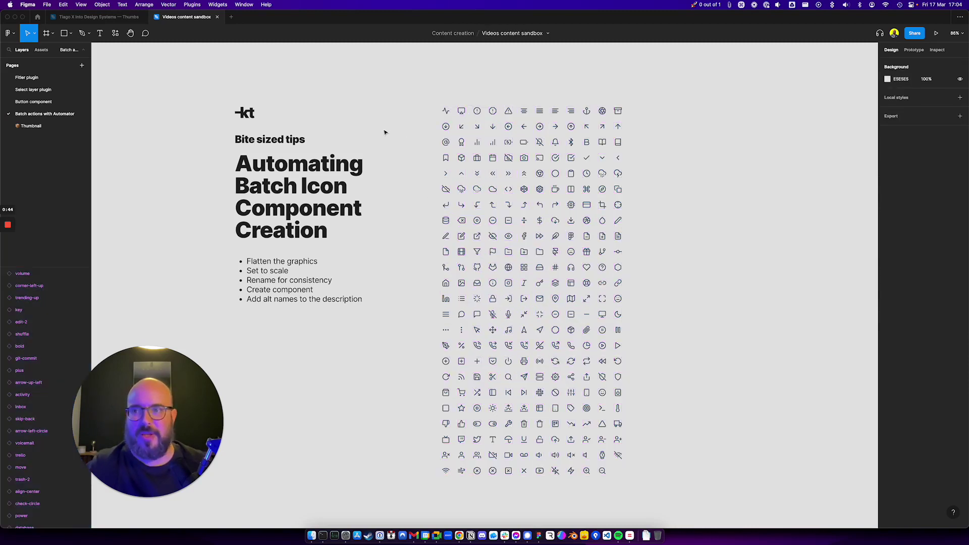
{"action": "left_click", "coordinate": [115, 32]}
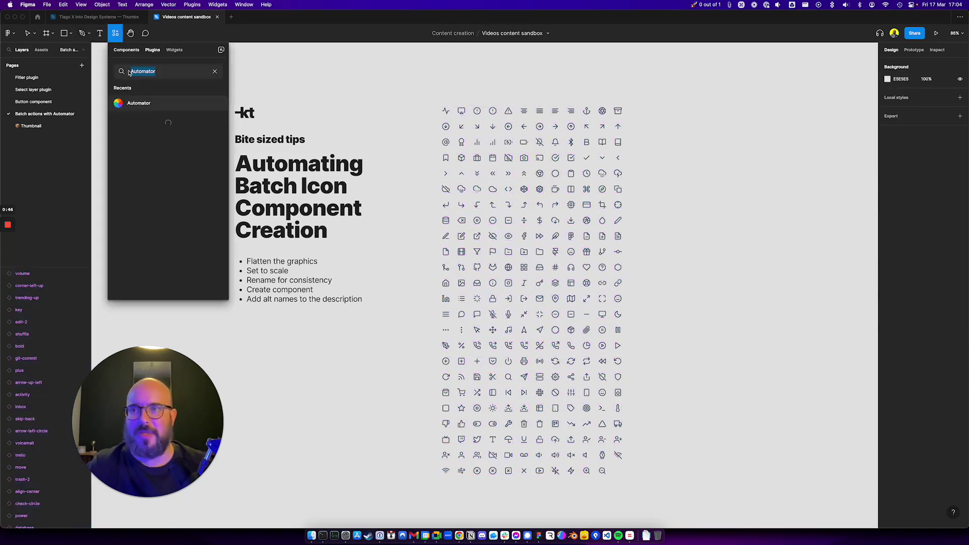
{"action": "left_click", "coordinate": [150, 104]}
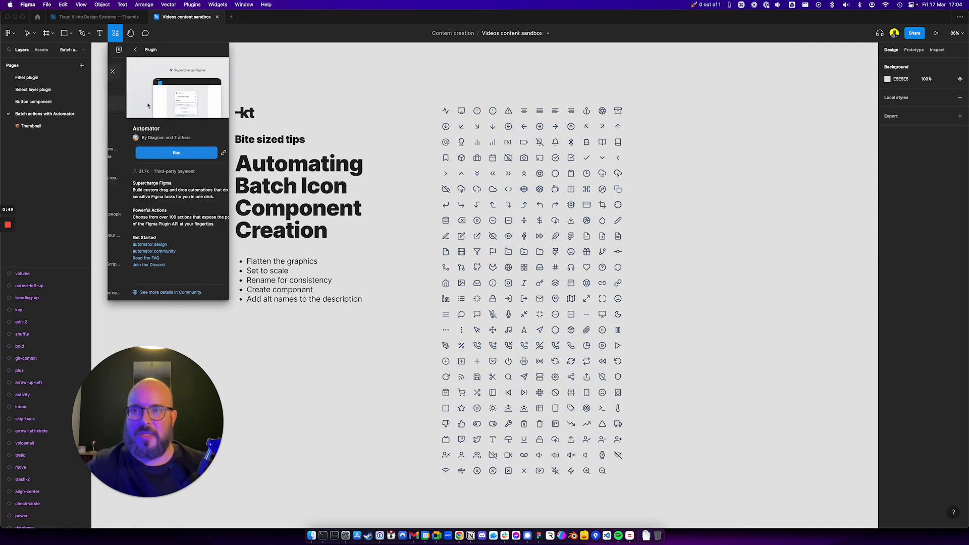
{"action": "left_click", "coordinate": [154, 155]}
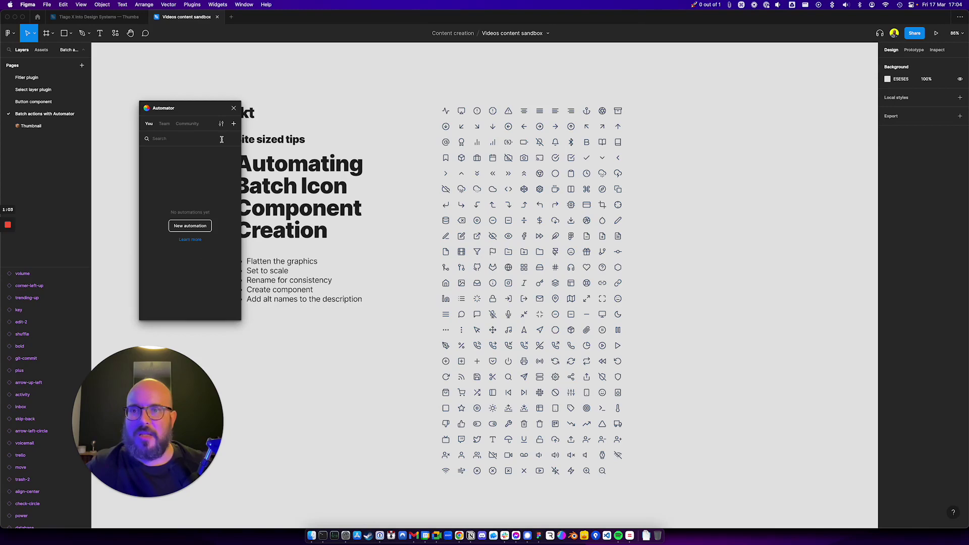
Import 'Batch componetize icons.json' from Downloads through Automator's Settings > Import from JSON.
{"action": "left_click", "coordinate": [221, 124]}
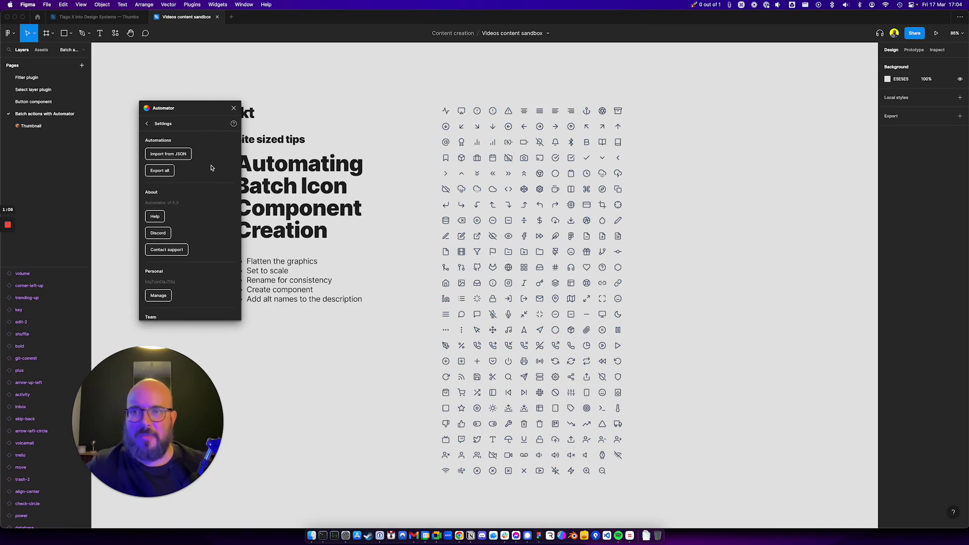
{"action": "left_click", "coordinate": [177, 154]}
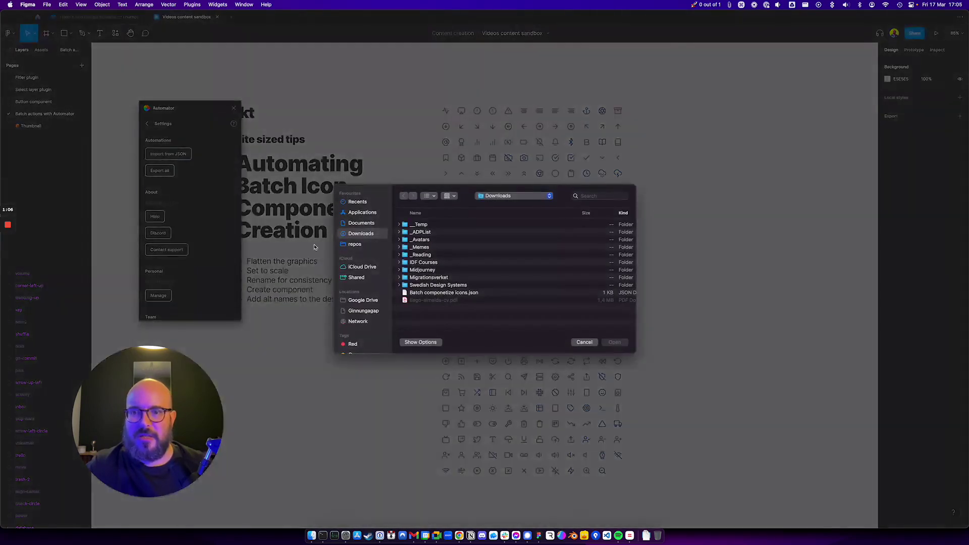
{"action": "double_click", "coordinate": [445, 293]}
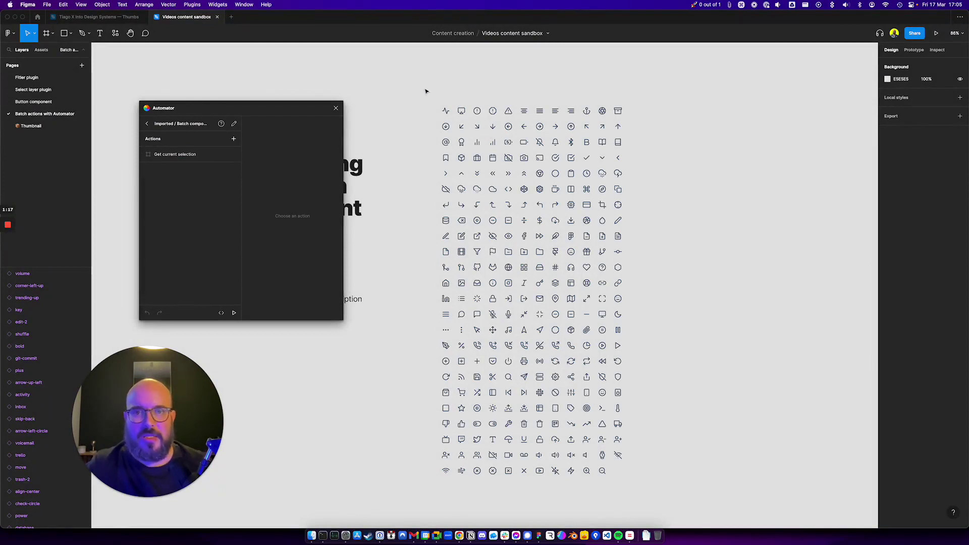
Select the icon grid, expand For each and Detach instance, and inspect Set component description.
{"action": "left_click_drag", "start_coordinate": [425, 91], "coordinate": [693, 491]}
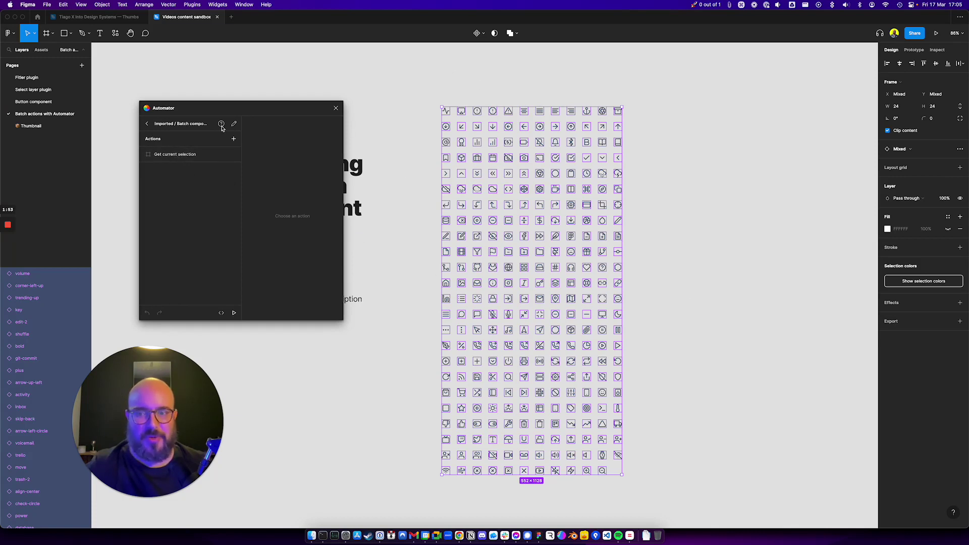
{"action": "left_click", "coordinate": [146, 160]}
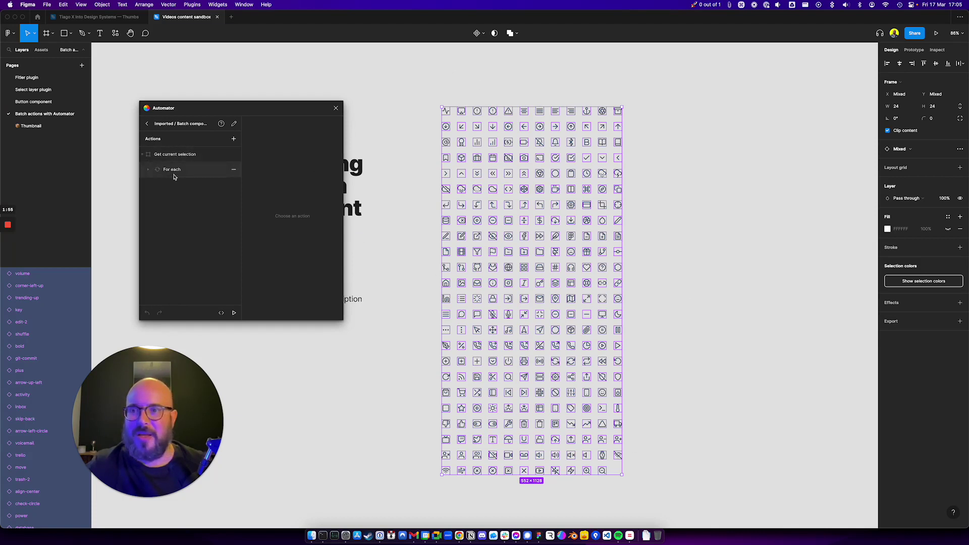
{"action": "left_click", "coordinate": [148, 170]}
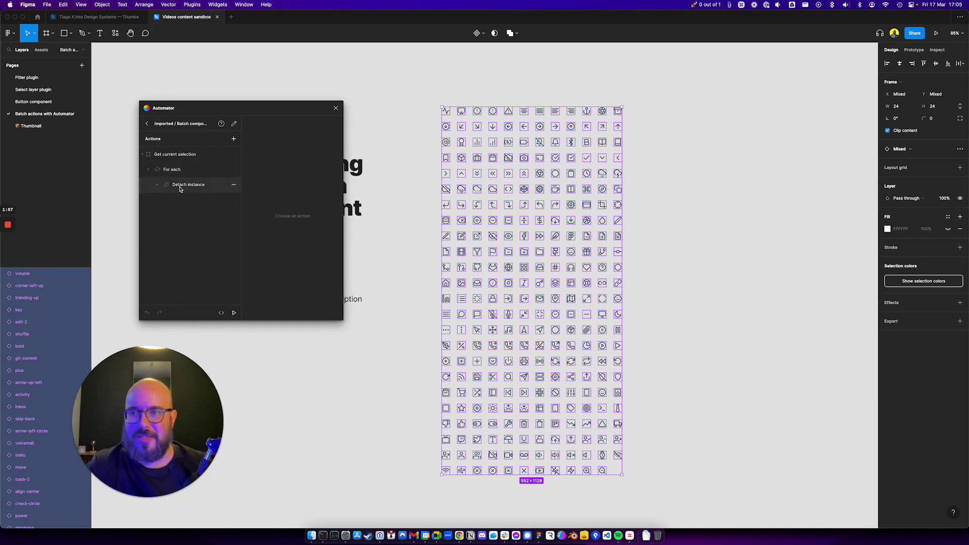
{"action": "left_click", "coordinate": [158, 187]}
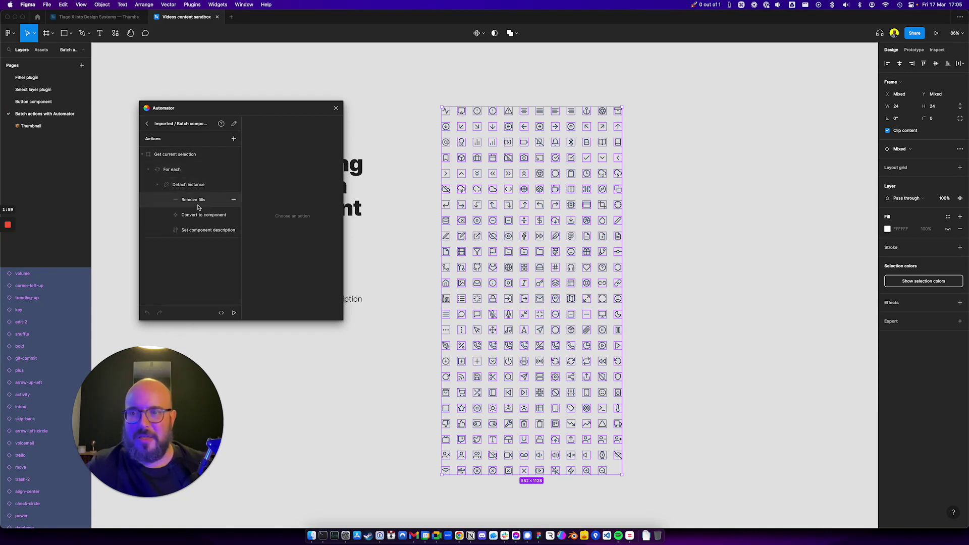
{"action": "left_click", "coordinate": [204, 232]}
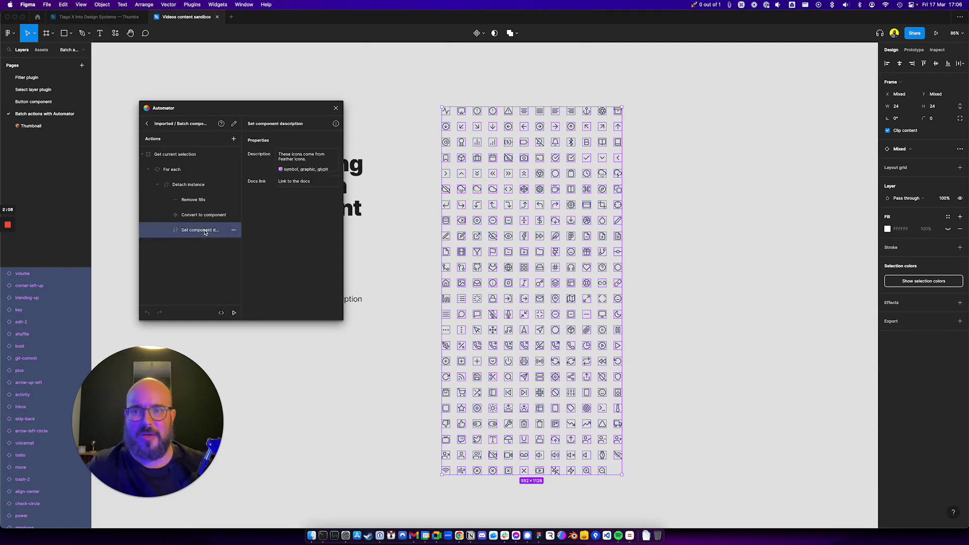
Run the automation on the selected icons, then reselect all the resulting components.
{"action": "left_click", "coordinate": [235, 314]}
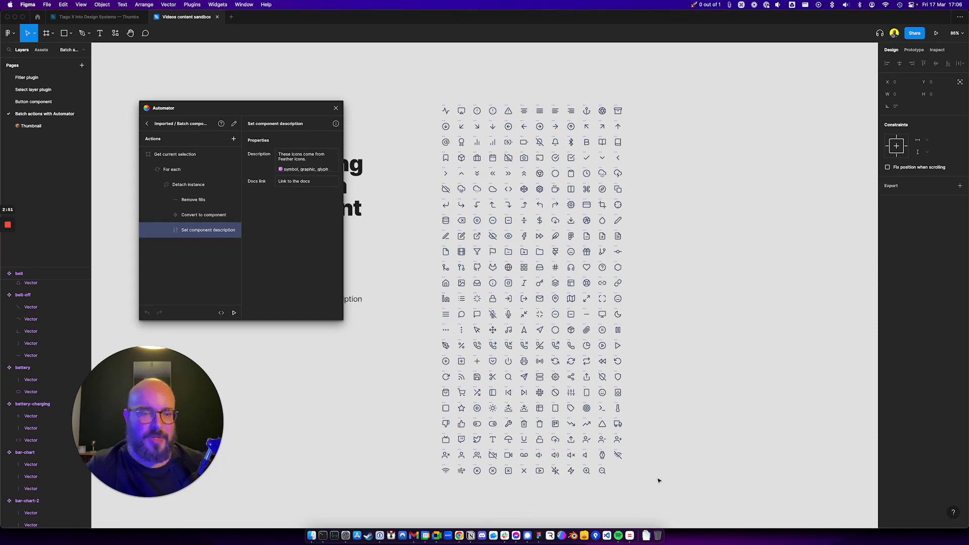
{"action": "left_click_drag", "start_coordinate": [659, 489], "coordinate": [426, 90]}
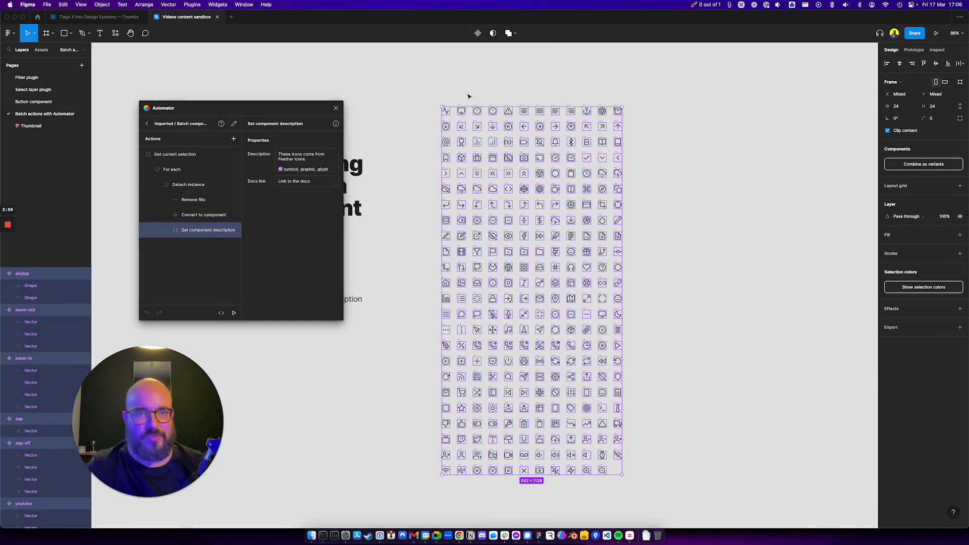
Close Automator, collapse all layers with Option+L, and scroll through the component list.
{"action": "left_click", "coordinate": [337, 109]}
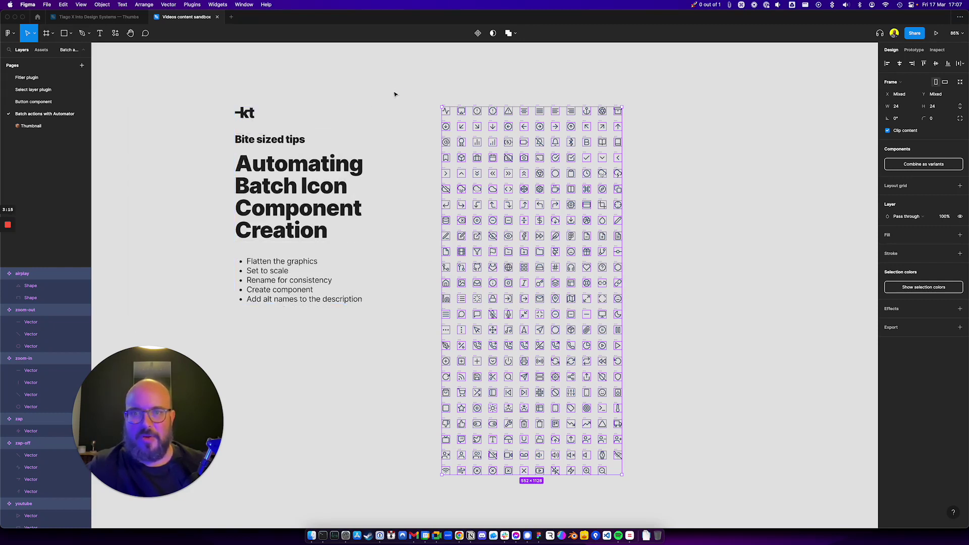
{"action": "key", "text": "alt"}
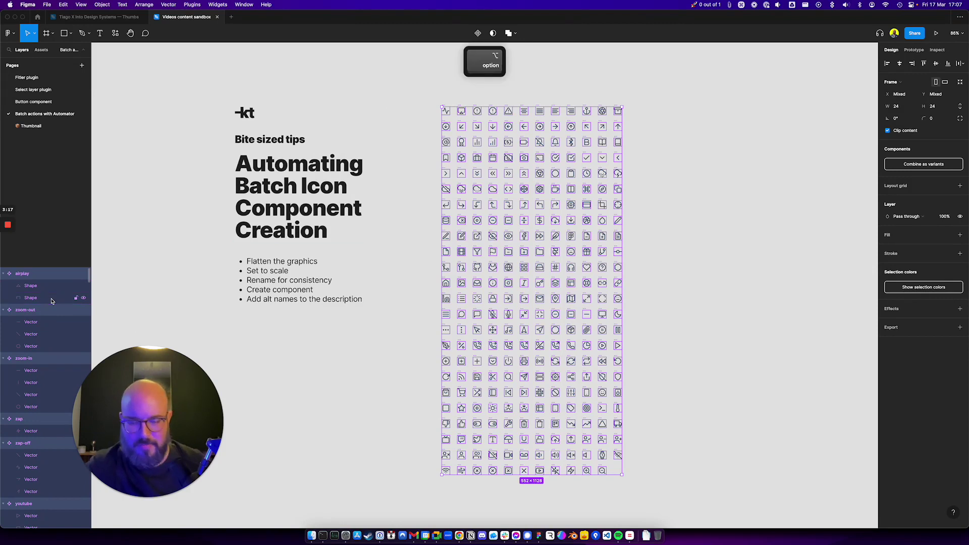
{"action": "key", "text": "alt+l"}
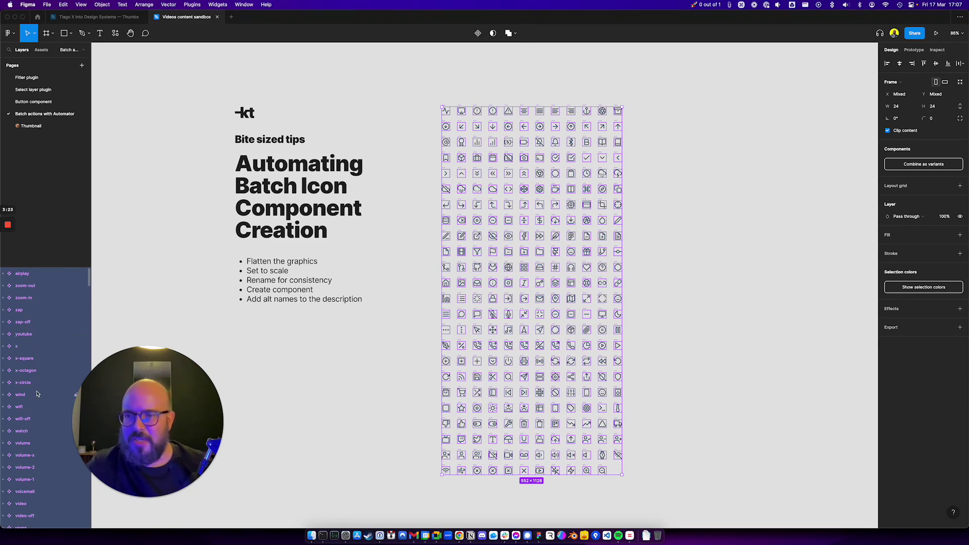
{"action": "scroll", "coordinate": [32, 368], "scroll_direction": "down", "scroll_amount": 10}
{"action": "scroll", "coordinate": [33, 359], "scroll_direction": "down", "scroll_amount": 10}
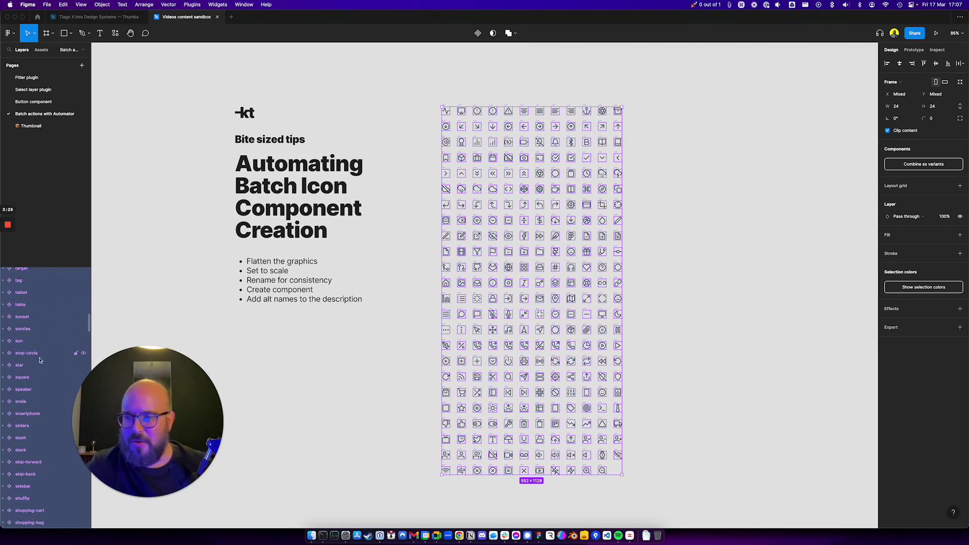
{"action": "scroll", "coordinate": [36, 371], "scroll_direction": "down", "scroll_amount": 10}
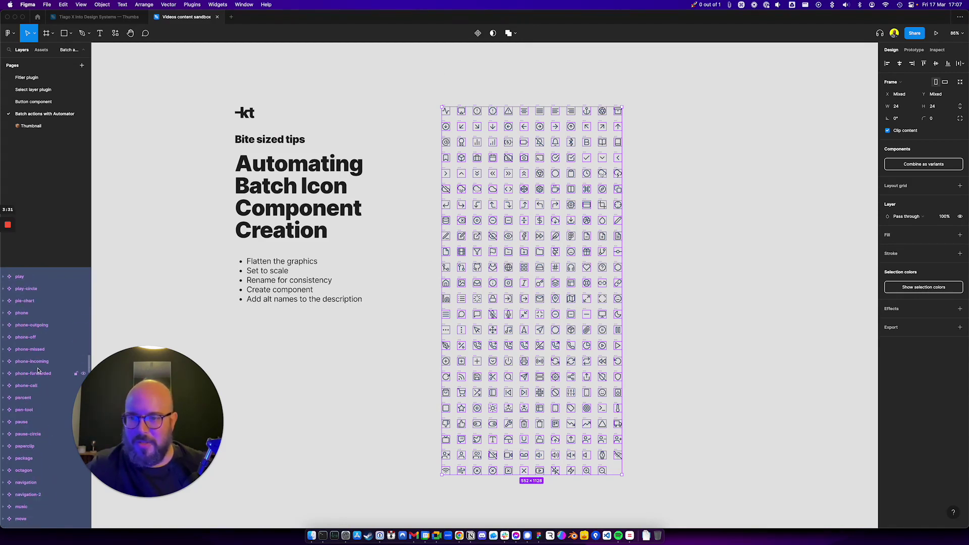
{"action": "scroll", "coordinate": [37, 373], "scroll_direction": "up", "scroll_amount": 15}
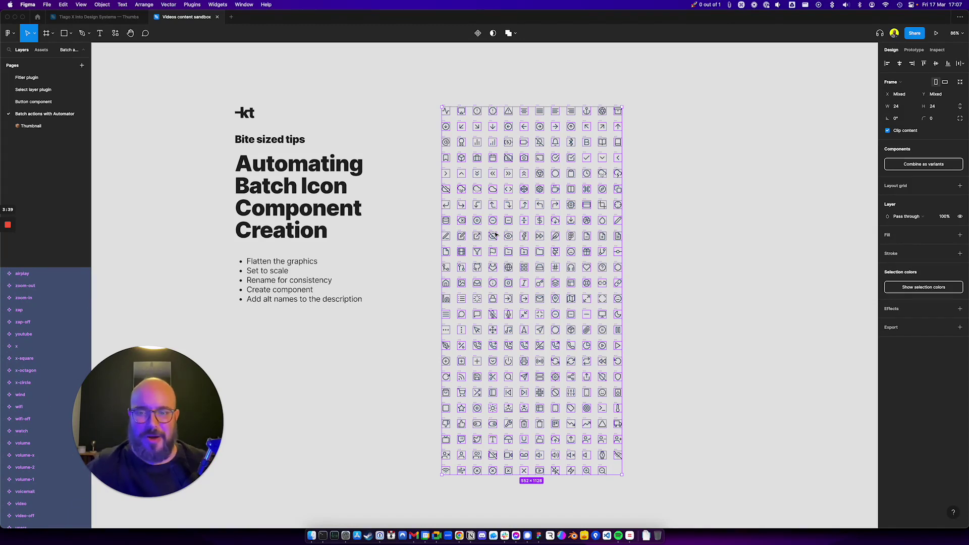
Wrap the icons in a vertical auto-layout Frame 1 and expand it in an enlarged Layers panel.
{"action": "key", "text": "shift"}
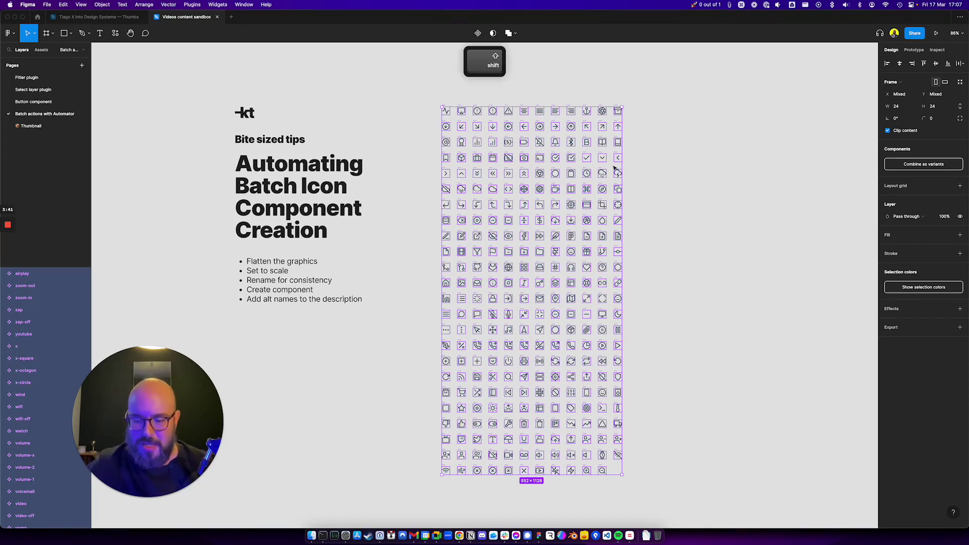
{"action": "key", "text": "shift+a"}
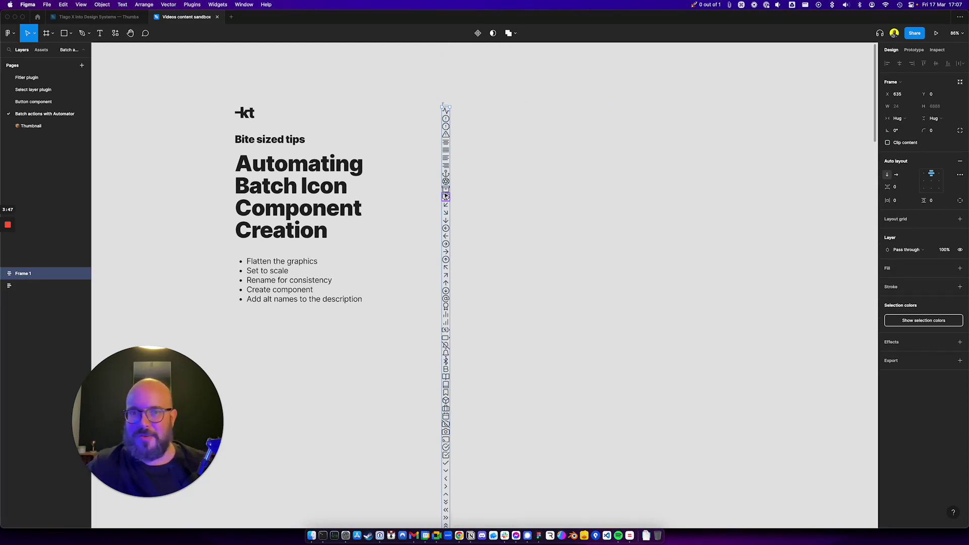
{"action": "mouse_move", "coordinate": [8, 275]}
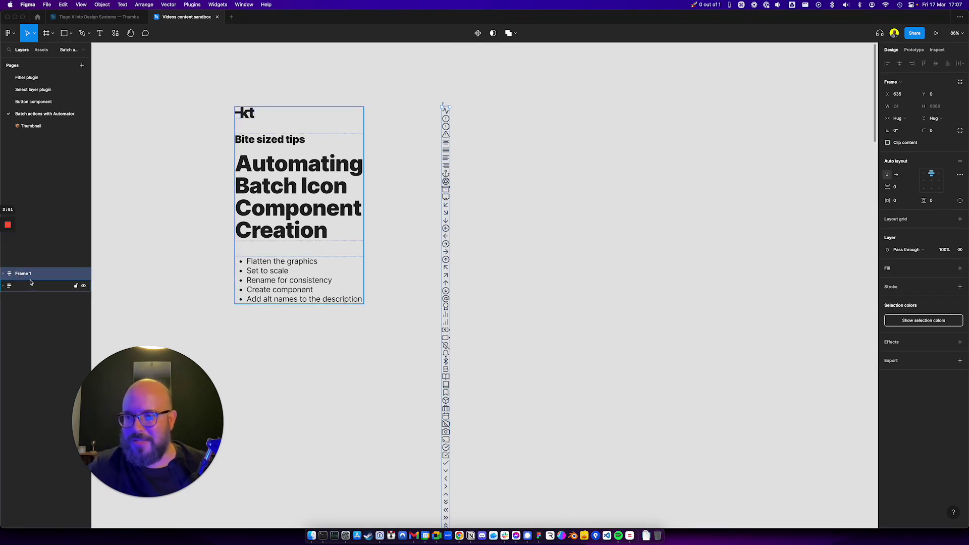
{"action": "left_click_drag", "start_coordinate": [41, 269], "coordinate": [44, 309]}
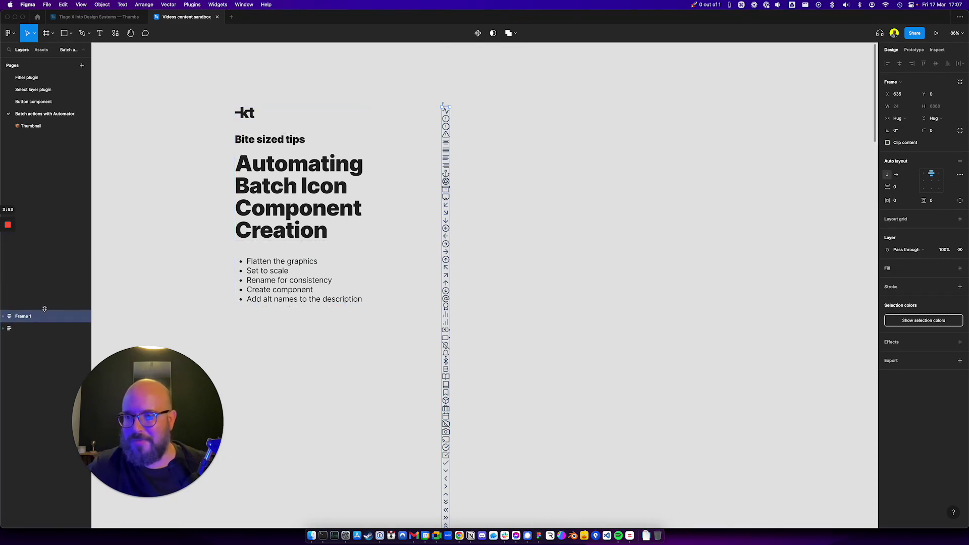
{"action": "left_click", "coordinate": [3, 317]}
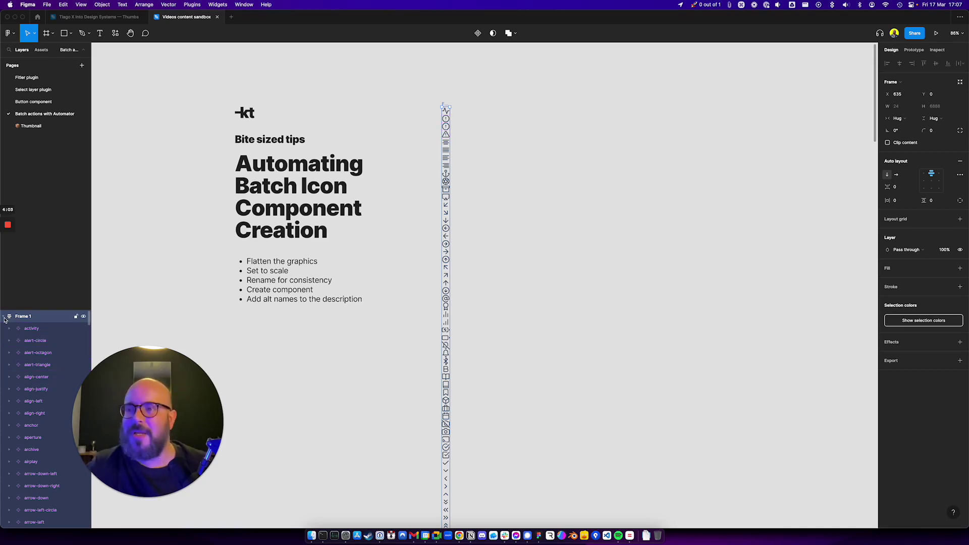
Remove auto layout from Frame 1 using its right-click menu.
{"action": "right_click", "coordinate": [446, 227]}
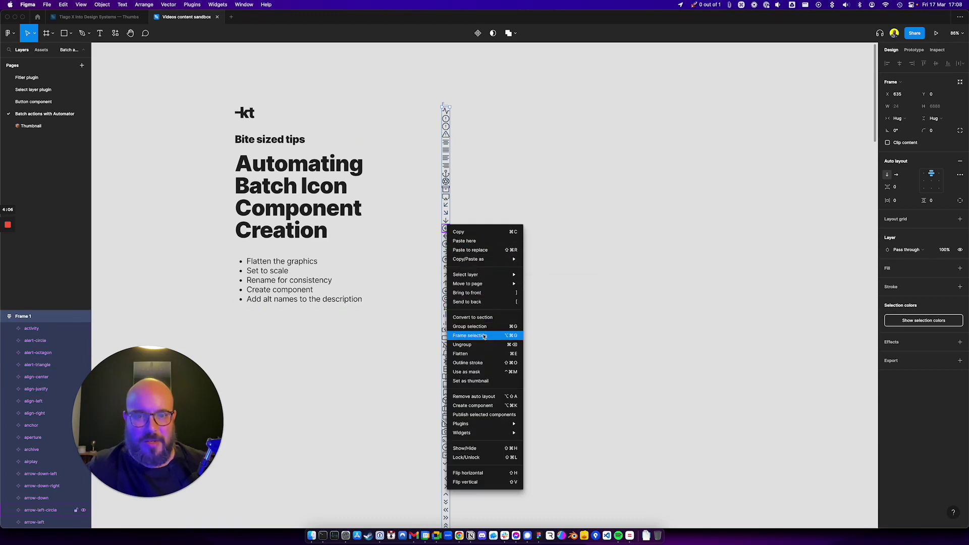
{"action": "mouse_move", "coordinate": [478, 286]}
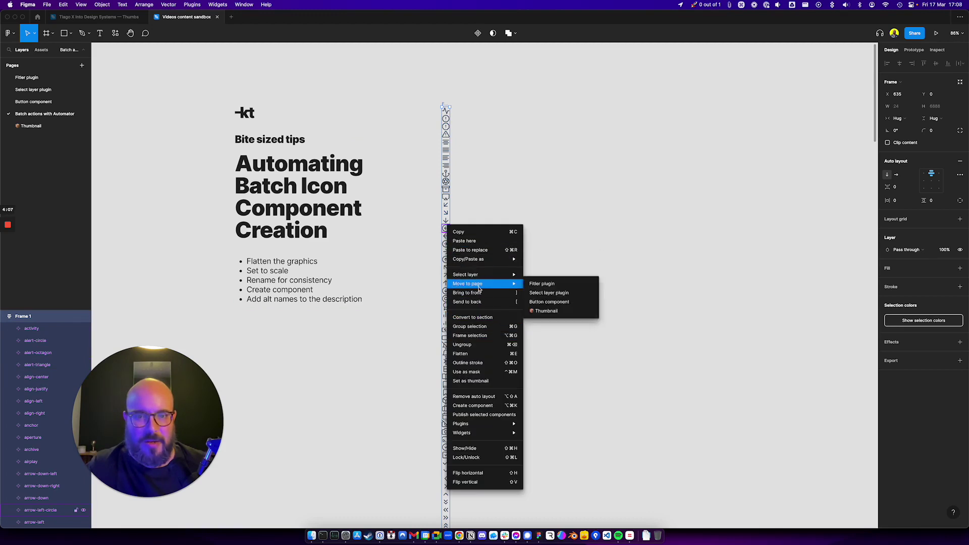
{"action": "left_click", "coordinate": [479, 397]}
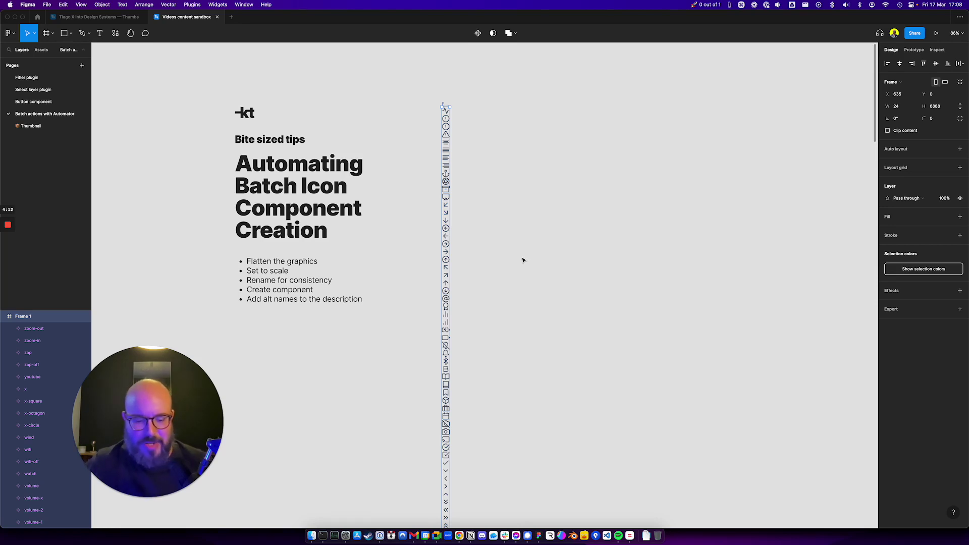
Search Quick Actions for 'gridd' using Cmd+/.
{"action": "key", "text": "super"}
{"action": "key", "text": "super+slash"}
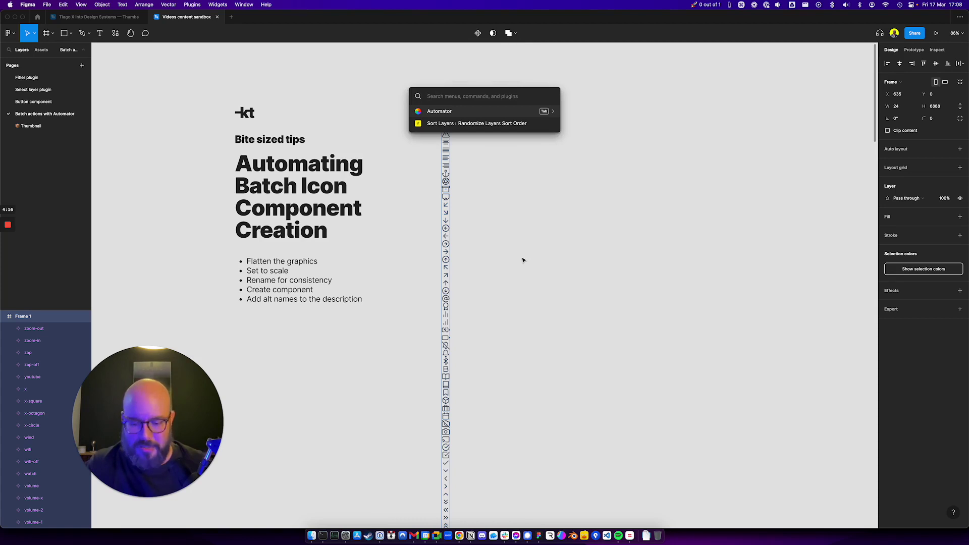
{"action": "type", "text": "gridd"}
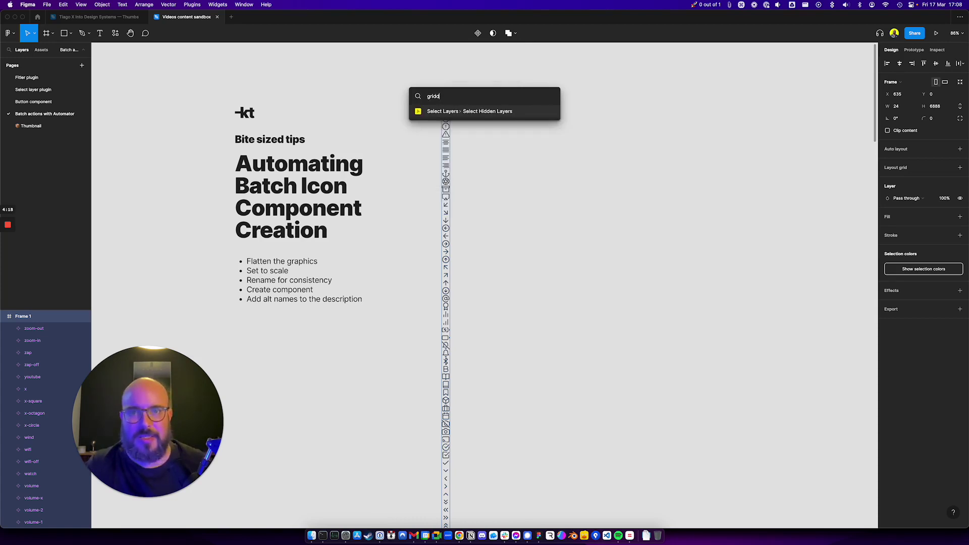
Find the Griddle plugin by searching 'griddle' in Plugins and save it.
{"action": "left_click", "coordinate": [115, 33]}
{"action": "type", "text": "griddle"}
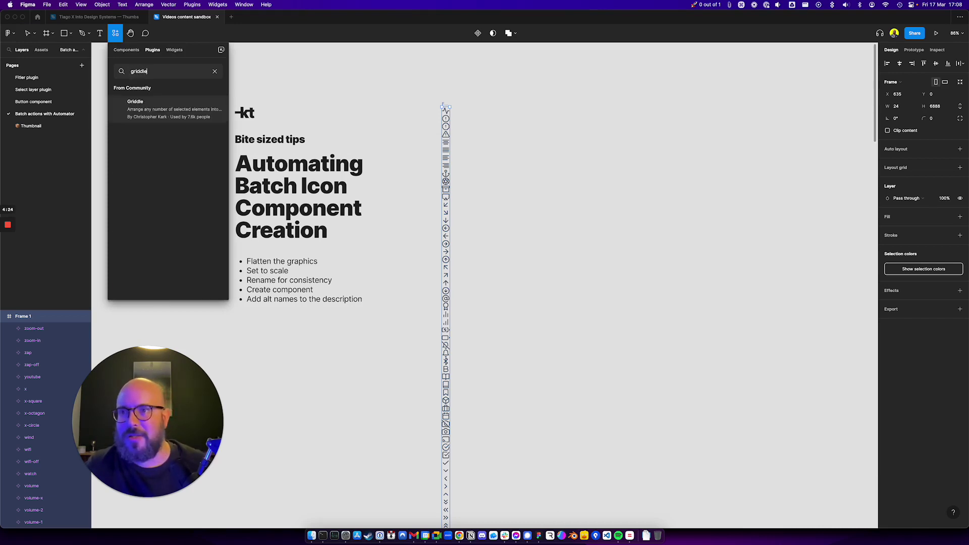
{"action": "left_click", "coordinate": [176, 108]}
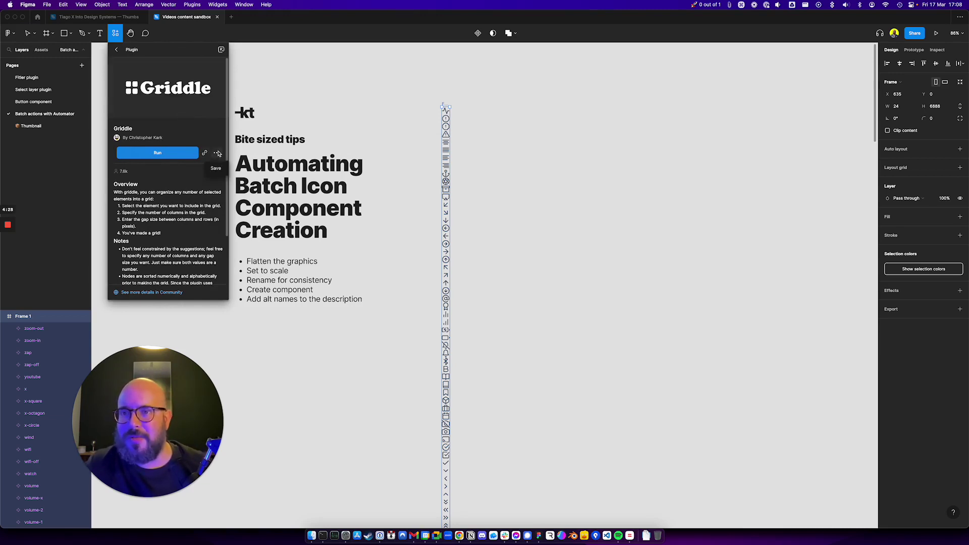
{"action": "left_click", "coordinate": [175, 153]}
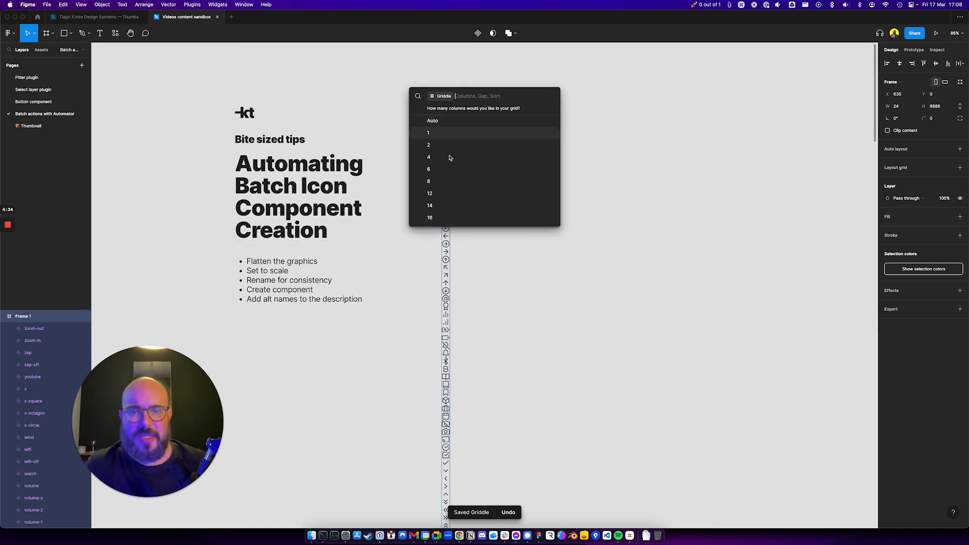
Try Griddle with 8 columns, a 24 px gap and Ascending sort.
{"action": "left_click", "coordinate": [445, 181]}
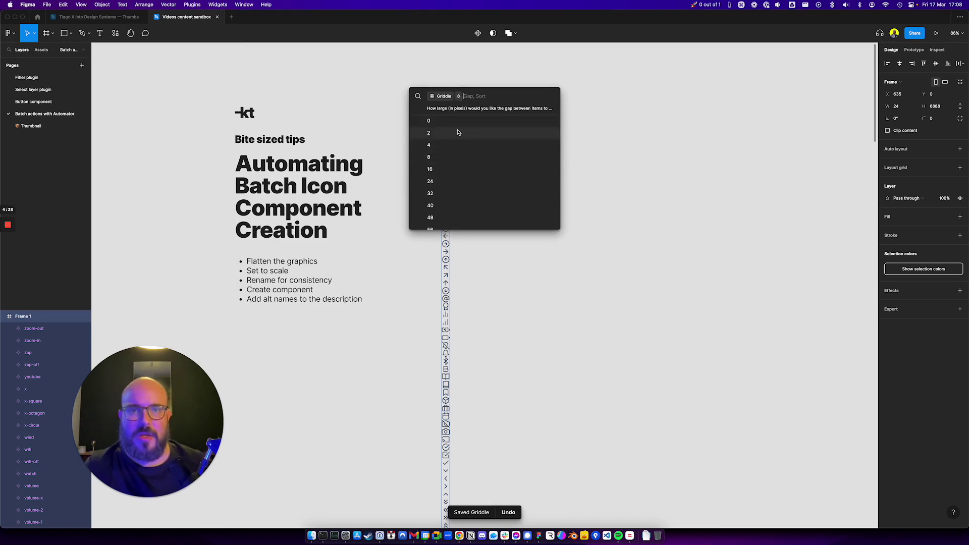
{"action": "type", "text": "24"}
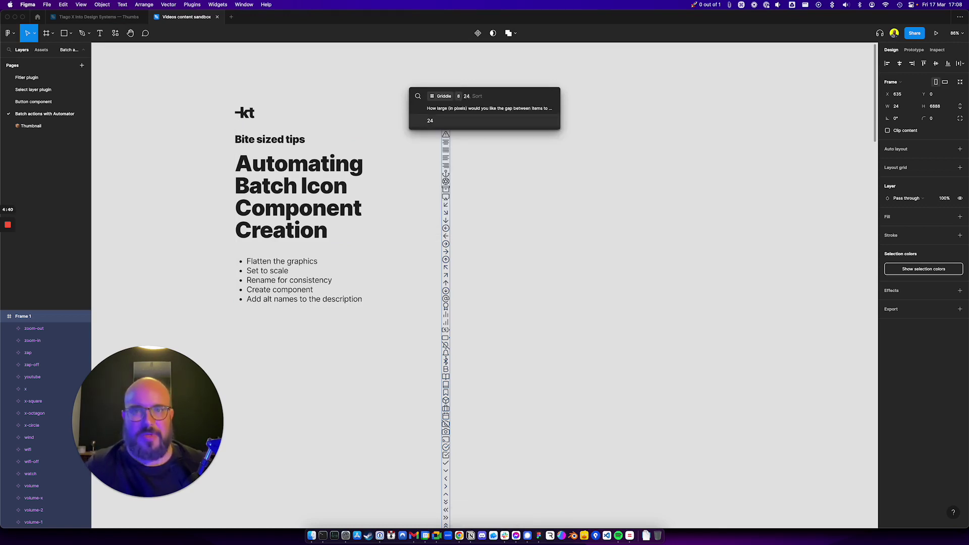
{"action": "left_click", "coordinate": [460, 122]}
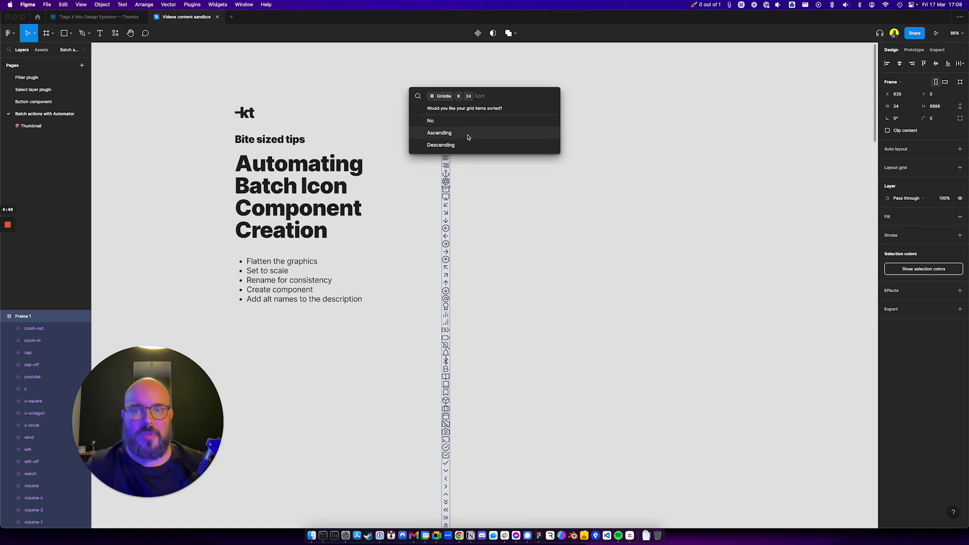
{"action": "left_click", "coordinate": [468, 135]}
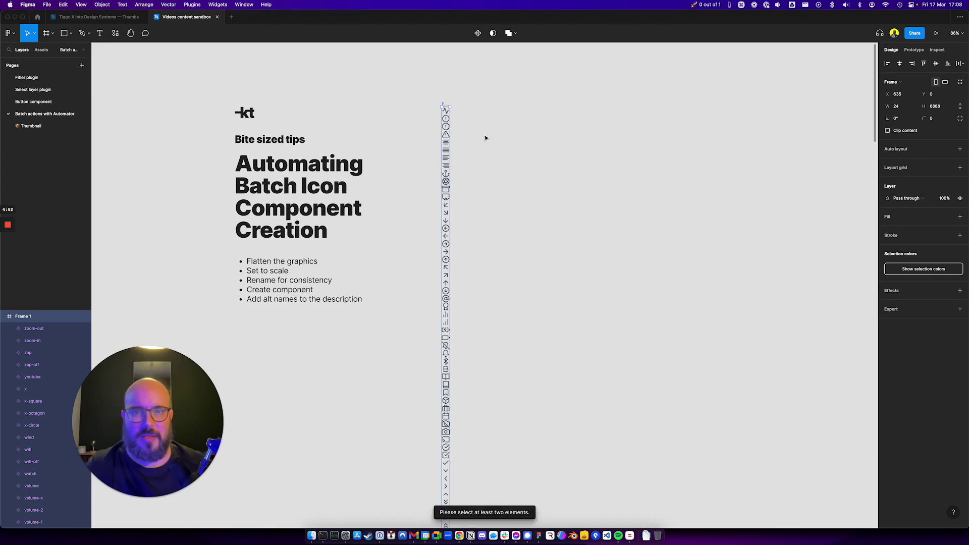
Select all the icons and ungroup Frame 1, keeping them selected.
{"action": "left_click", "coordinate": [482, 135]}
{"action": "left_click", "coordinate": [447, 121]}
{"action": "key", "text": "ctrl+a"}
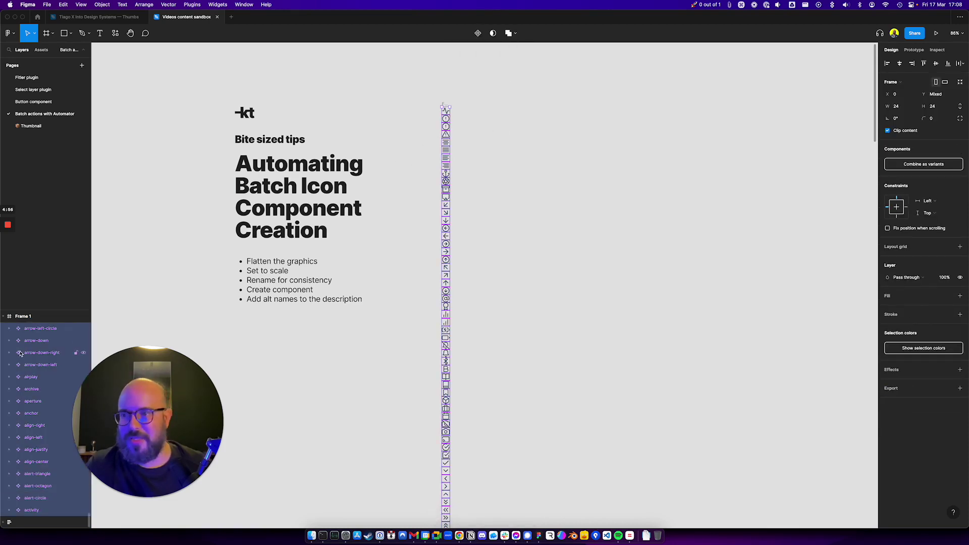
{"action": "left_click", "coordinate": [24, 317]}
{"action": "right_click", "coordinate": [26, 317]}
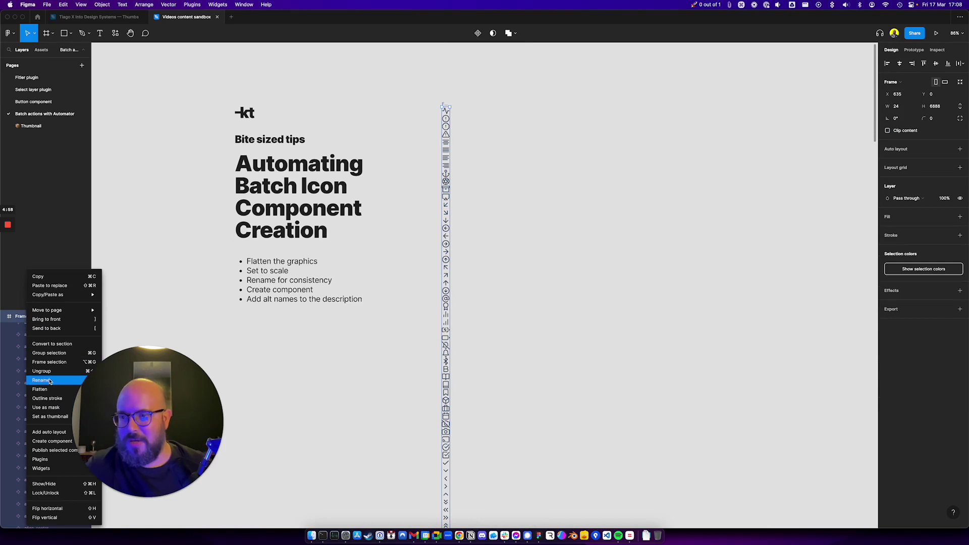
{"action": "left_click", "coordinate": [41, 371]}
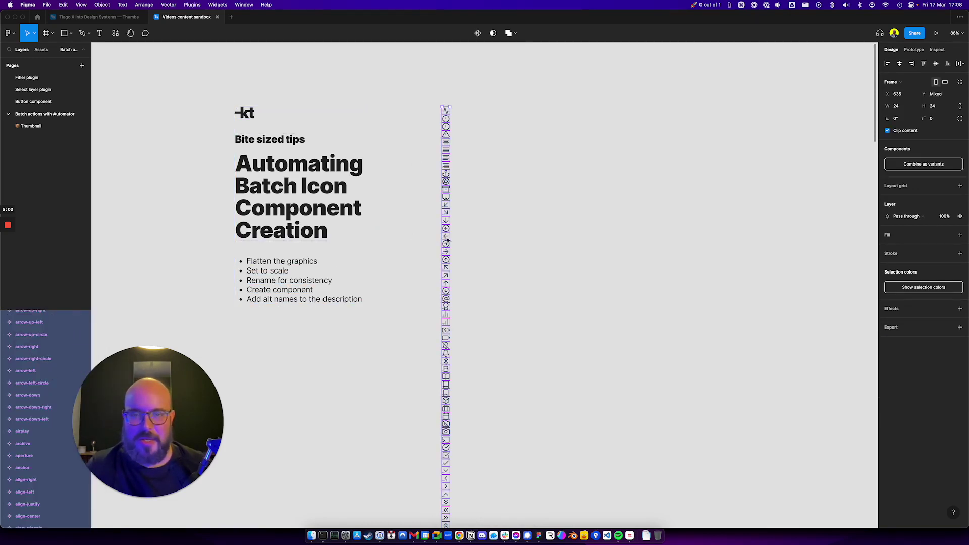
Run Griddle via Cmd+/ with 8 columns, 24 px gap and Ascending order.
{"action": "key", "text": "super+slash"}
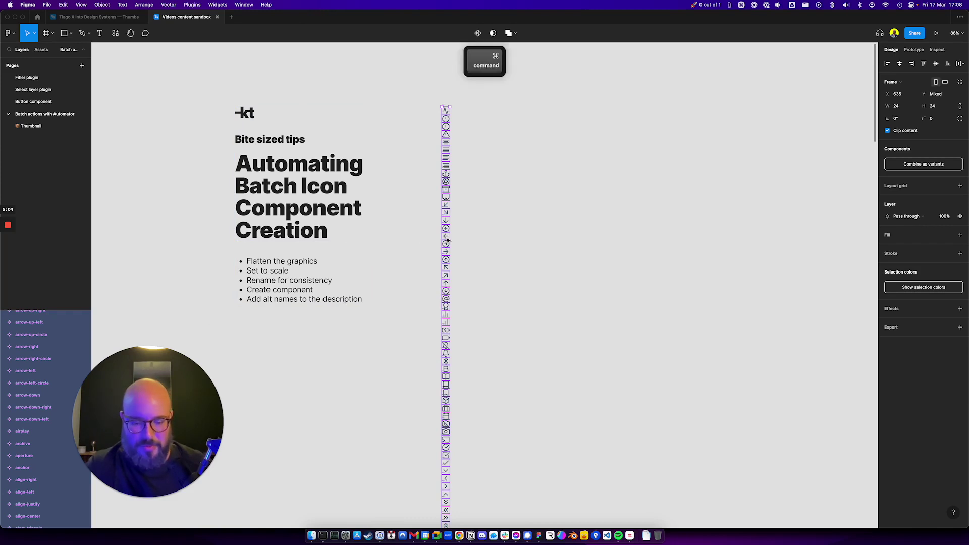
{"action": "type", "text": "g"}
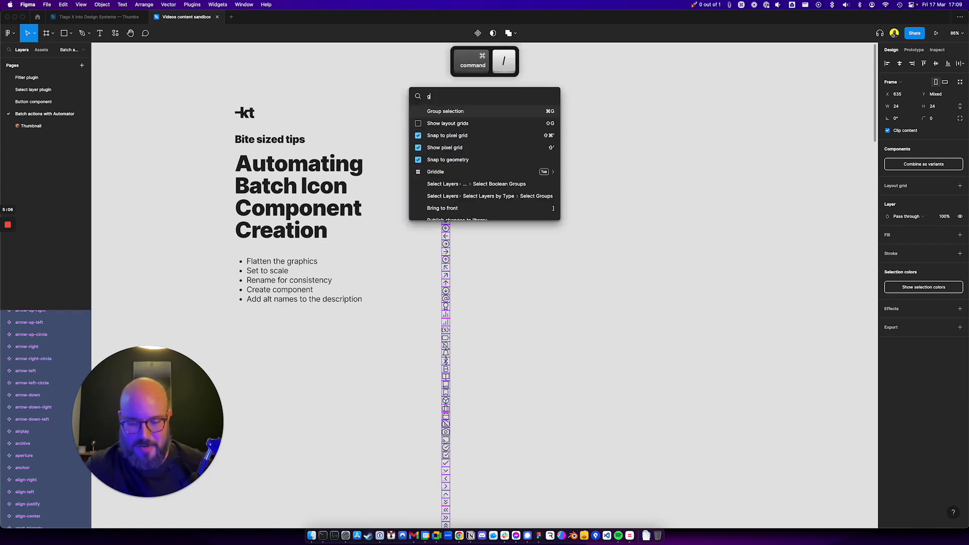
{"action": "type", "text": "ridd"}
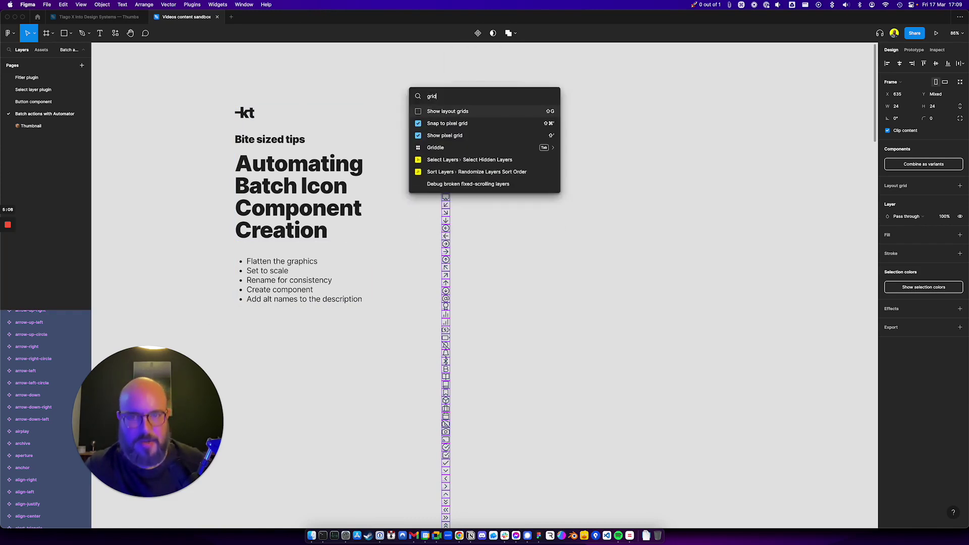
{"action": "left_click", "coordinate": [454, 116]}
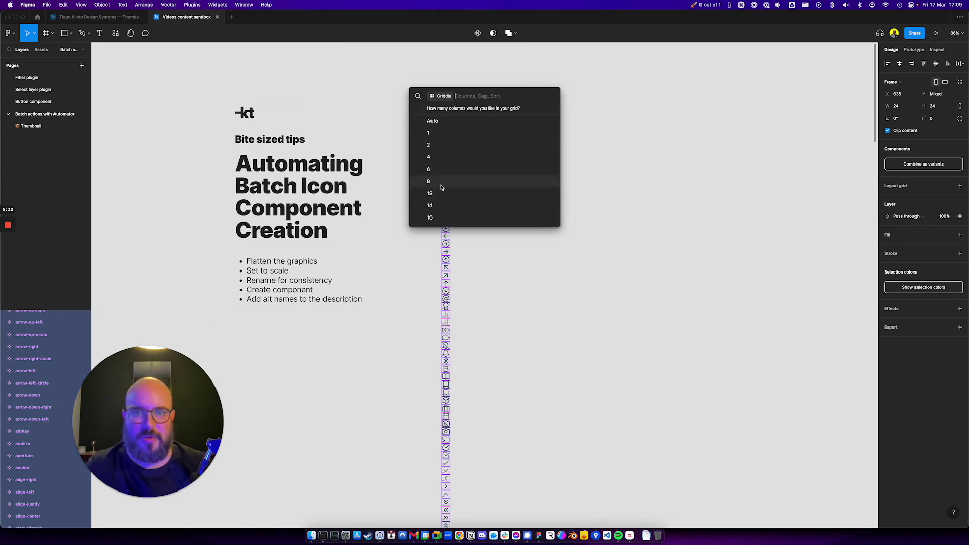
{"action": "type", "text": "8"}
{"action": "key", "text": "Return"}
{"action": "type", "text": "24"}
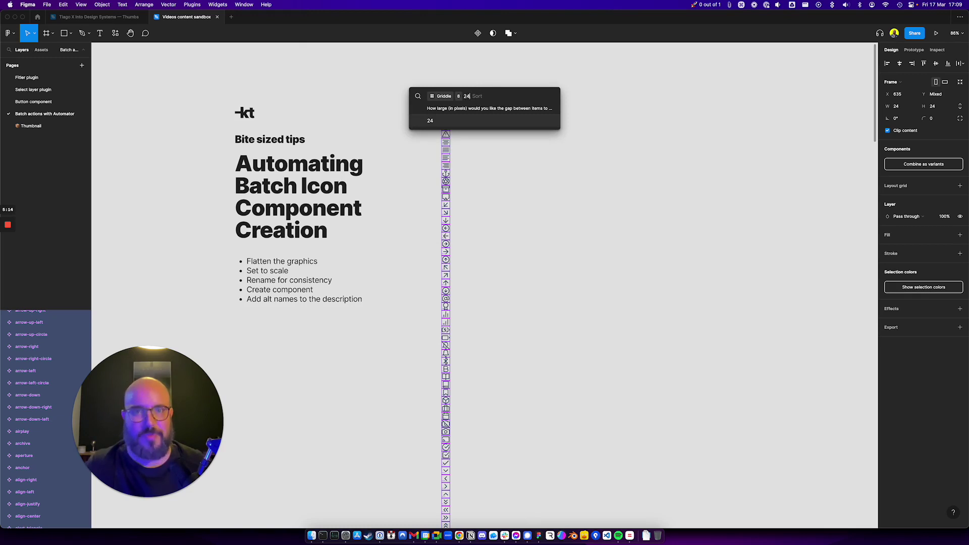
{"action": "key", "text": "Return"}
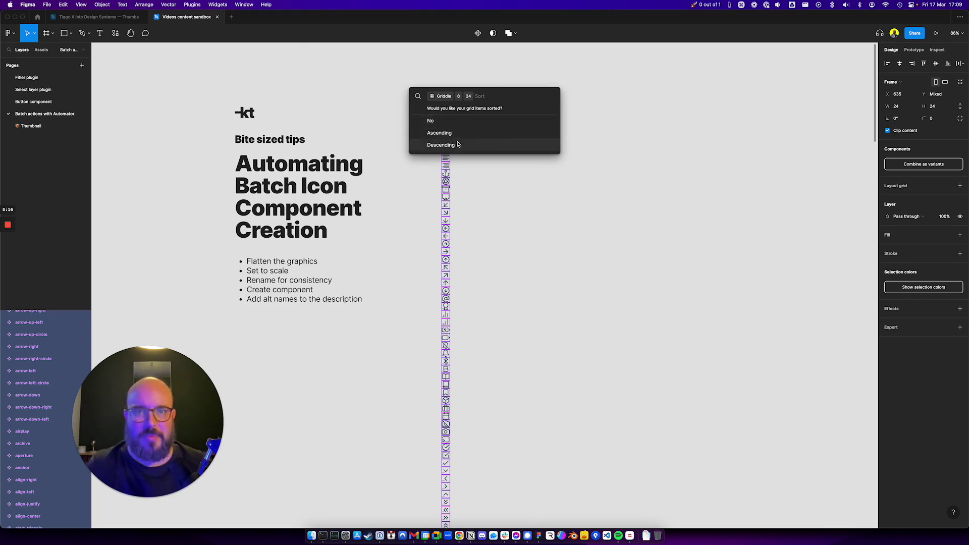
{"action": "left_click", "coordinate": [459, 134]}
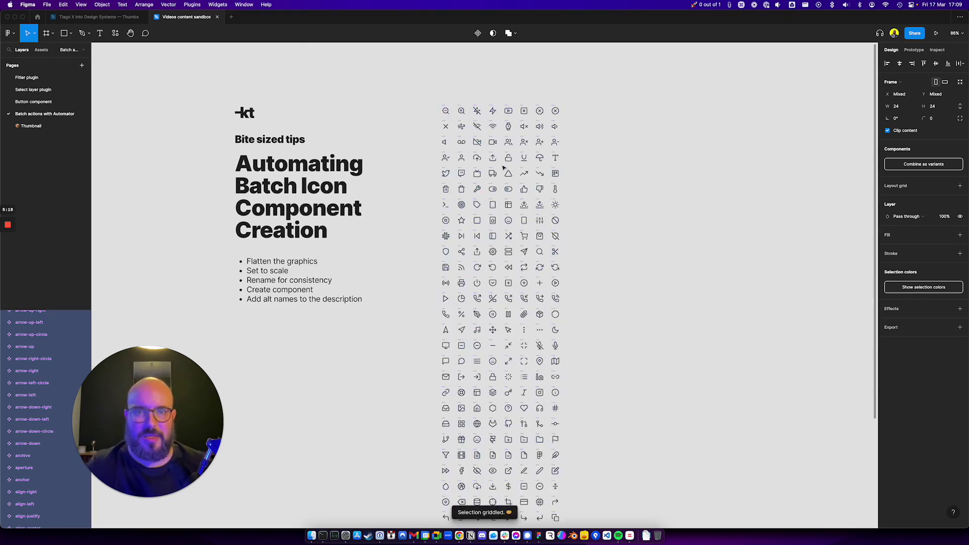
{"action": "scroll", "coordinate": [36, 372], "scroll_direction": "up", "scroll_amount": 6}
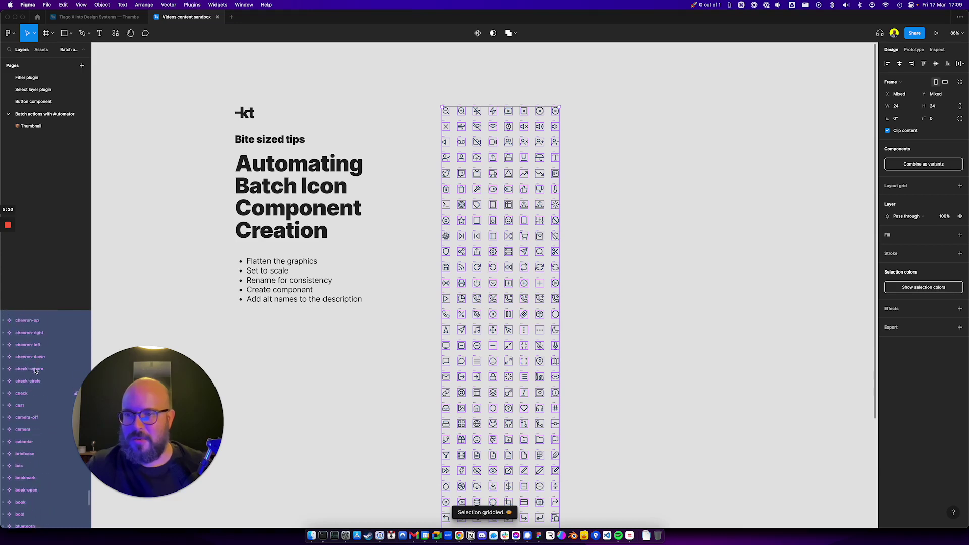
{"action": "scroll", "coordinate": [35, 372], "scroll_direction": "up", "scroll_amount": 10}
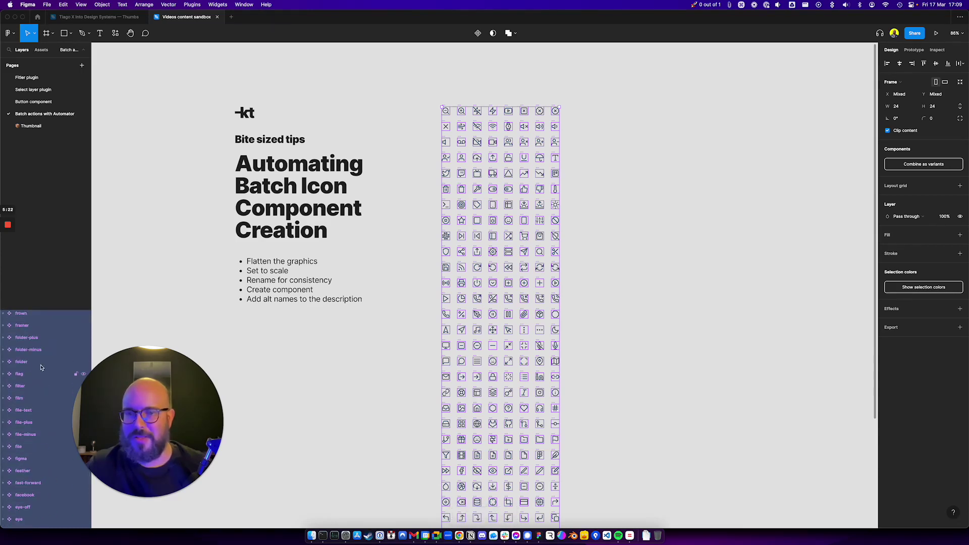
{"action": "scroll", "coordinate": [636, 167], "scroll_direction": "down", "scroll_amount": 5}
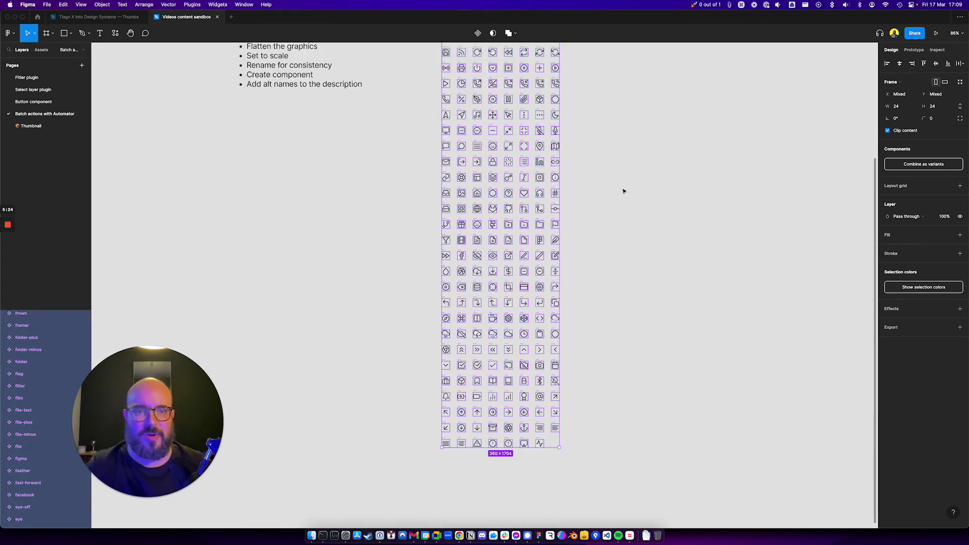
{"action": "scroll", "coordinate": [623, 190], "scroll_direction": "up", "scroll_amount": 7}
{"action": "scroll", "coordinate": [608, 293], "scroll_direction": "down", "scroll_amount": 3}
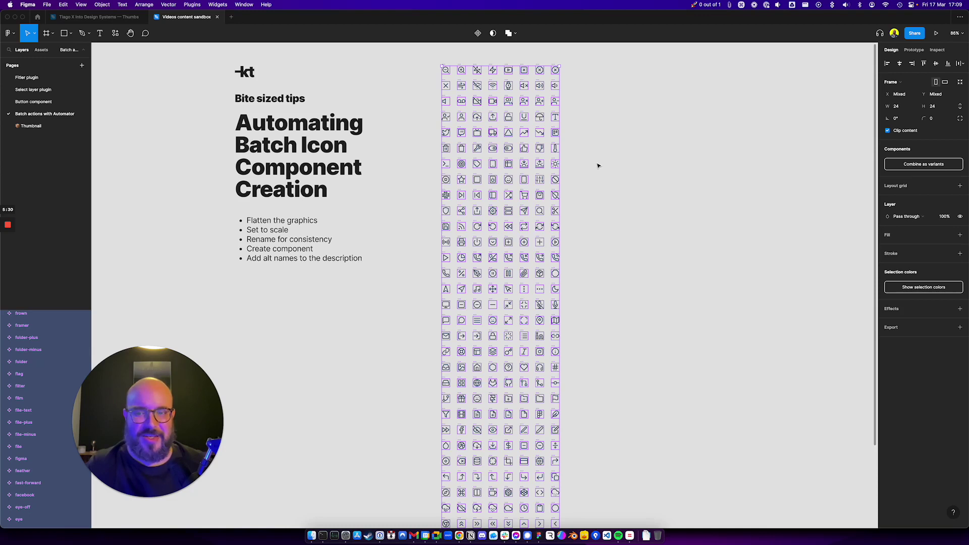
Deselect all icons to reveal the finished 8-column grid without selection outlines.
{"action": "left_click", "coordinate": [434, 300]}
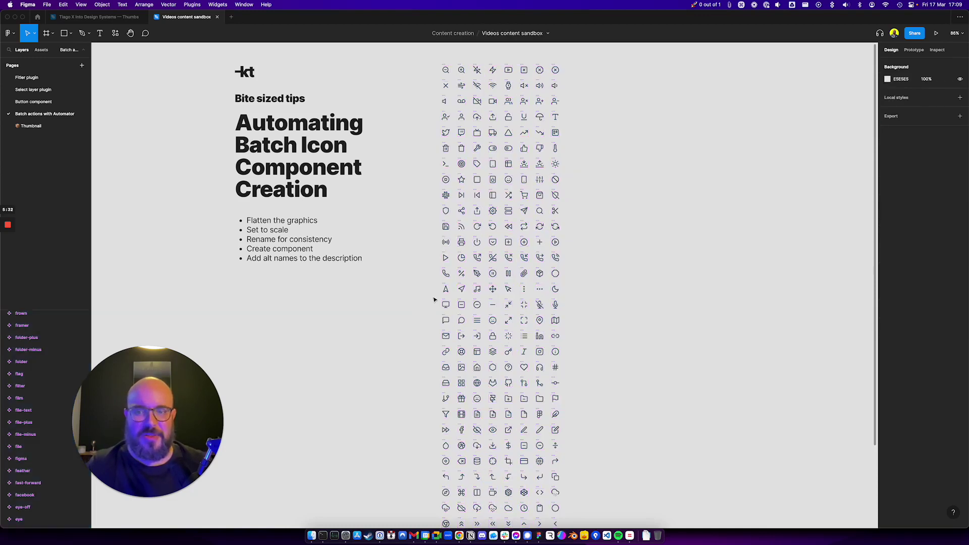